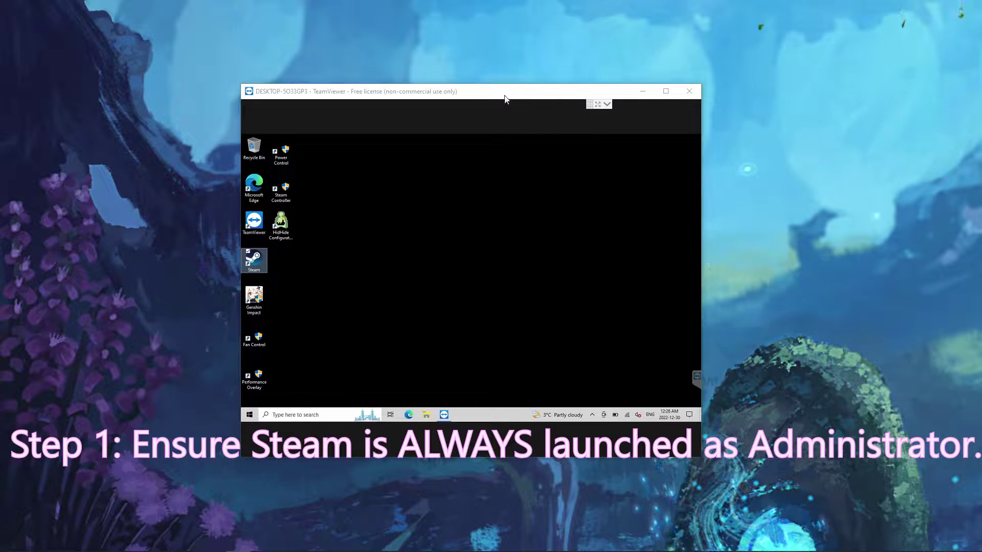
Step: Turn on 'Run this program as an administrator' in the Steam shortcut's Compatibility properties
left_click(336, 276)
right_click(254, 259)
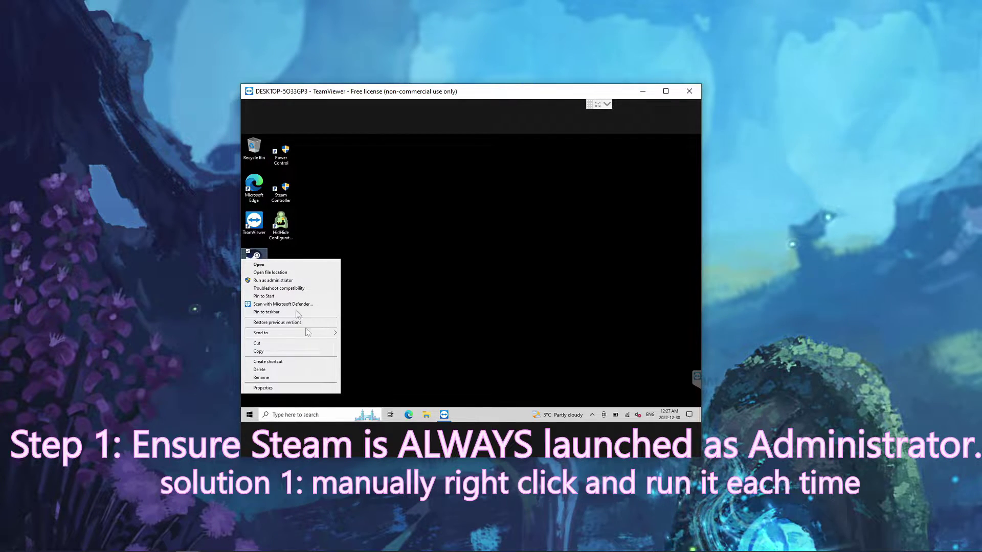
left_click(259, 389)
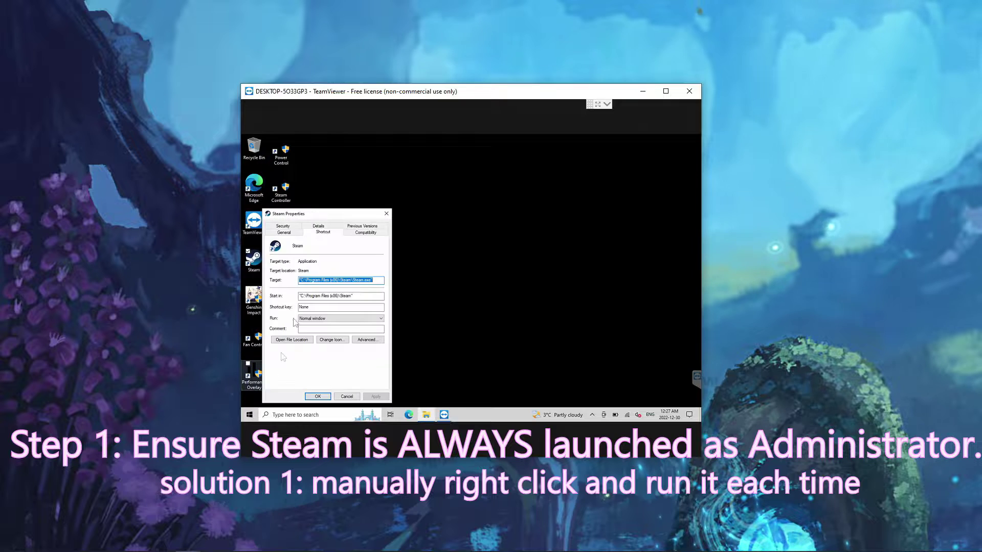
left_click_drag(317, 213, 409, 184)
left_click(442, 202)
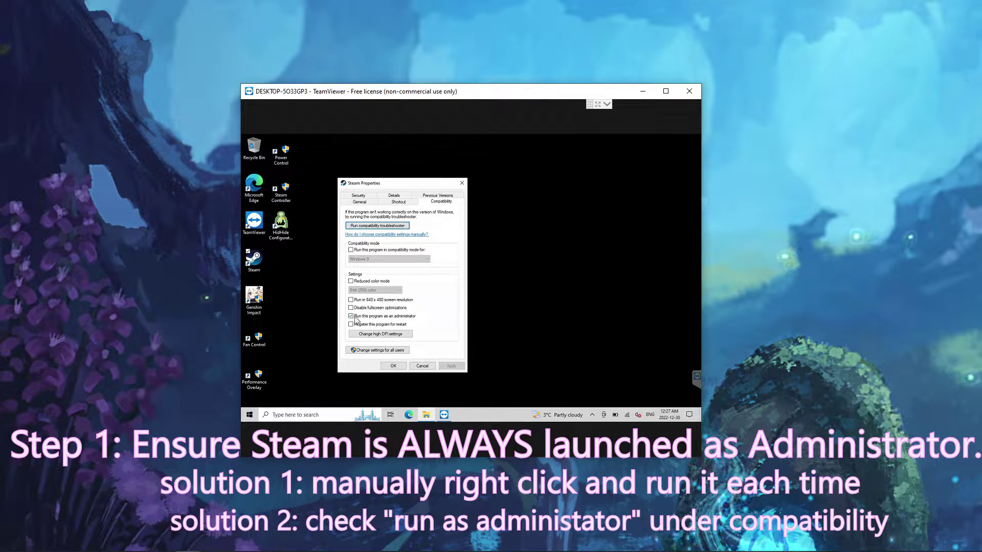
double_click(386, 317)
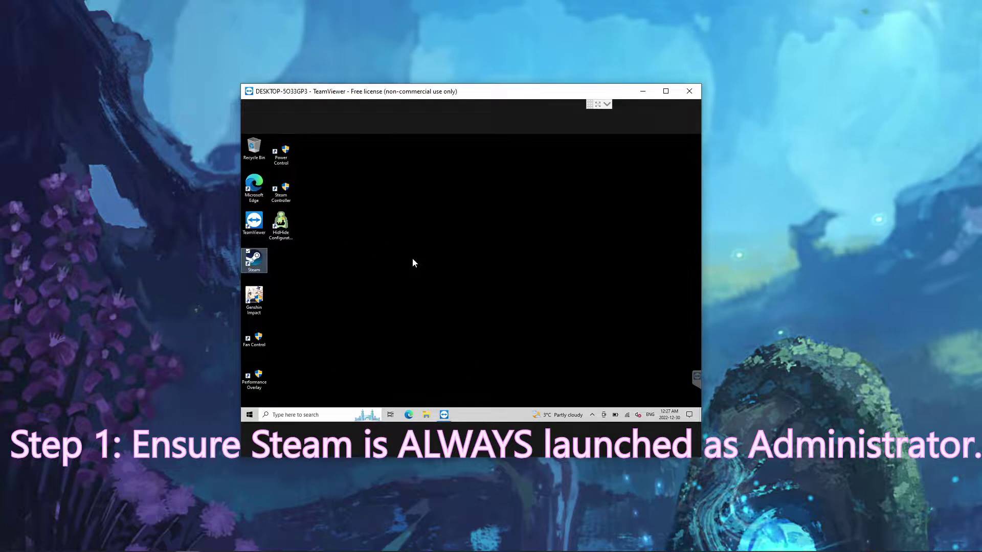
Step: Confirm the administrator compatibility setting, then launch Steam as administrator
right_click(243, 264)
left_click(274, 394)
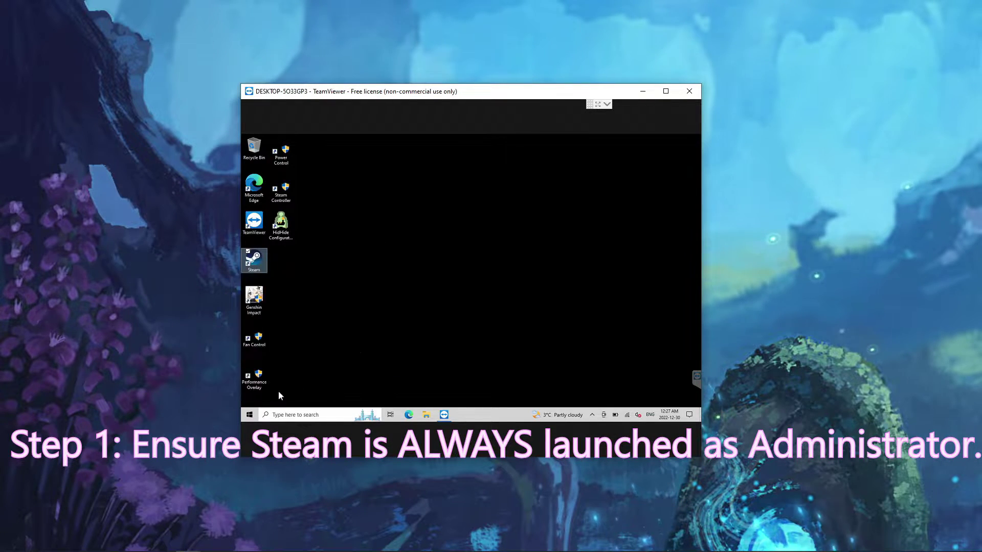
left_click(458, 228)
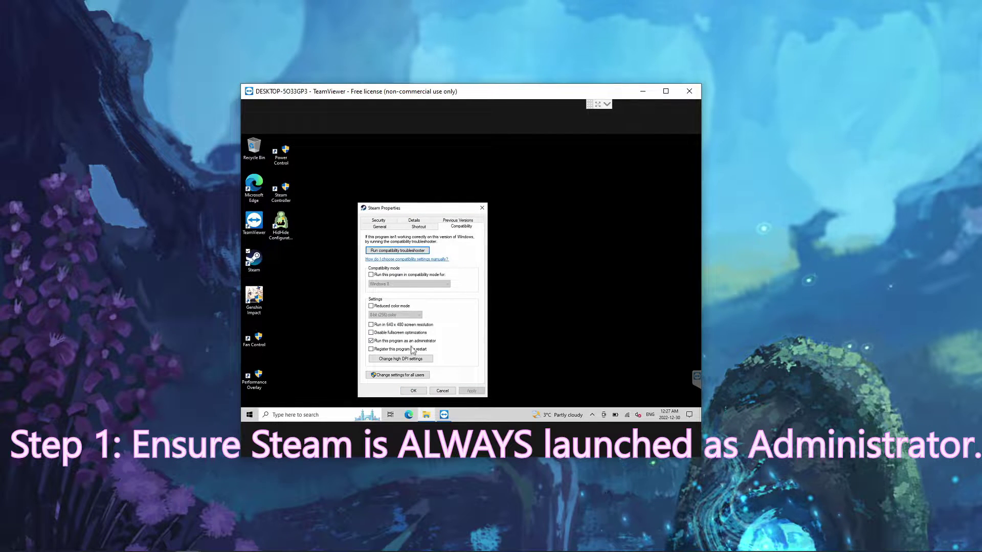
left_click(482, 207)
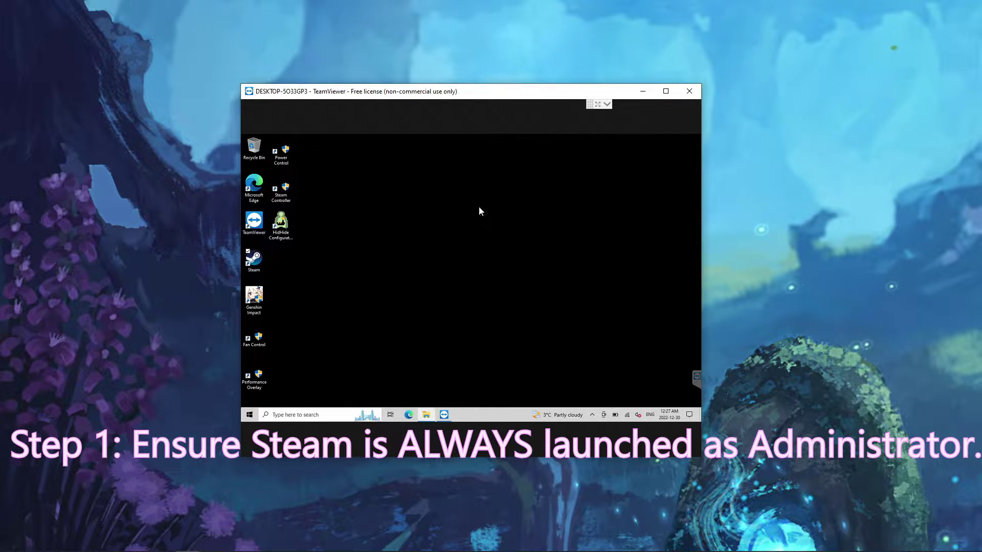
right_click(258, 260)
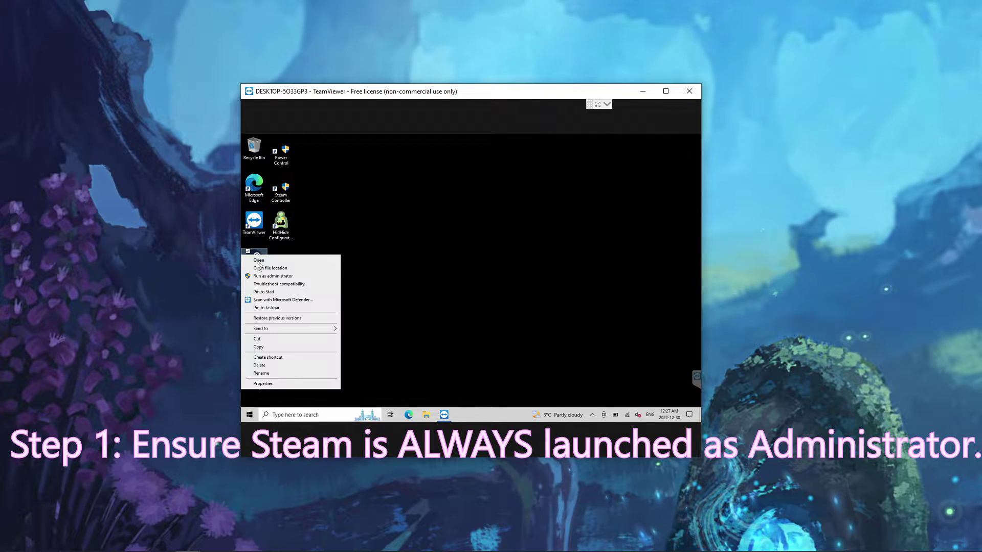
left_click(287, 277)
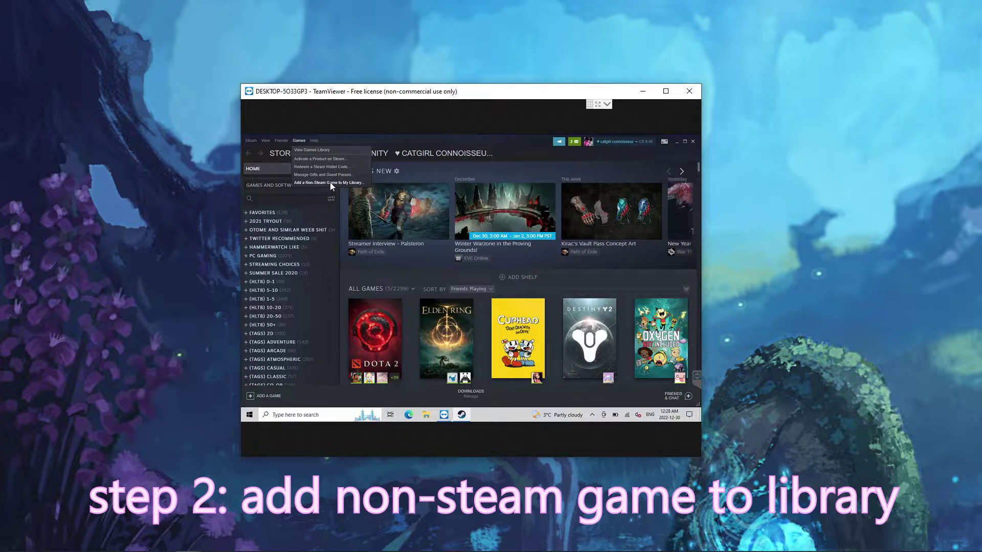
Step: Start adding a non-Steam game from the Games menu and select Genshin Impact in the program list
left_click(296, 140)
left_click(299, 141)
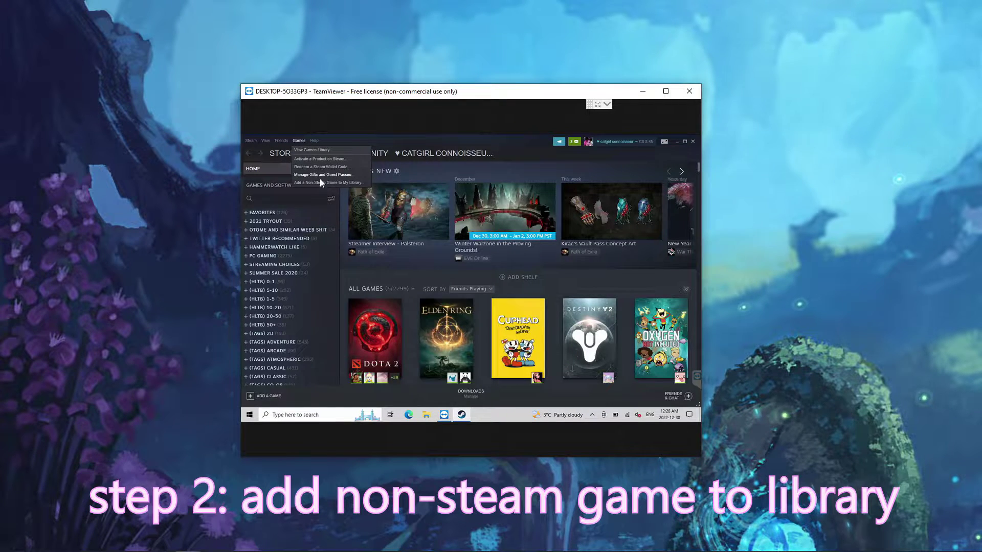
left_click(337, 183)
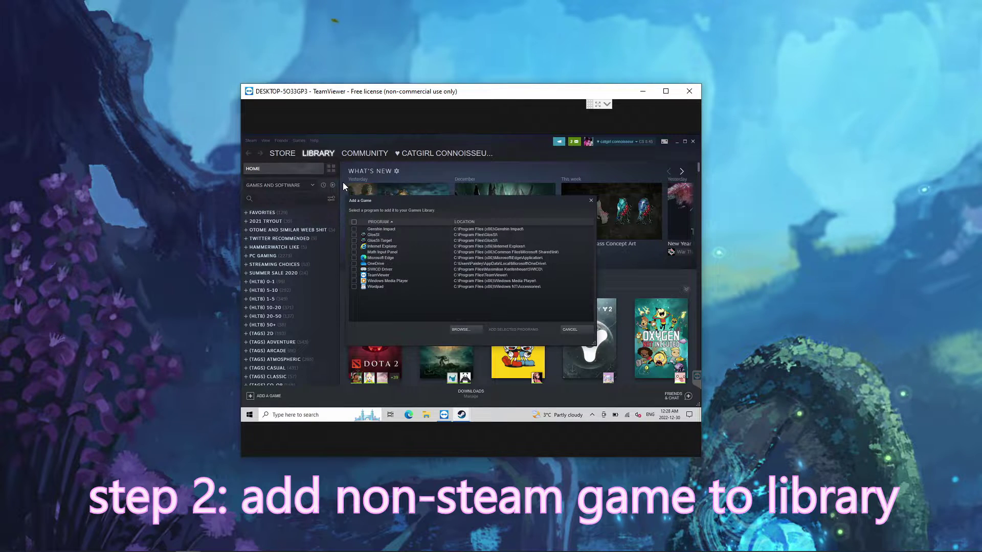
left_click(502, 228)
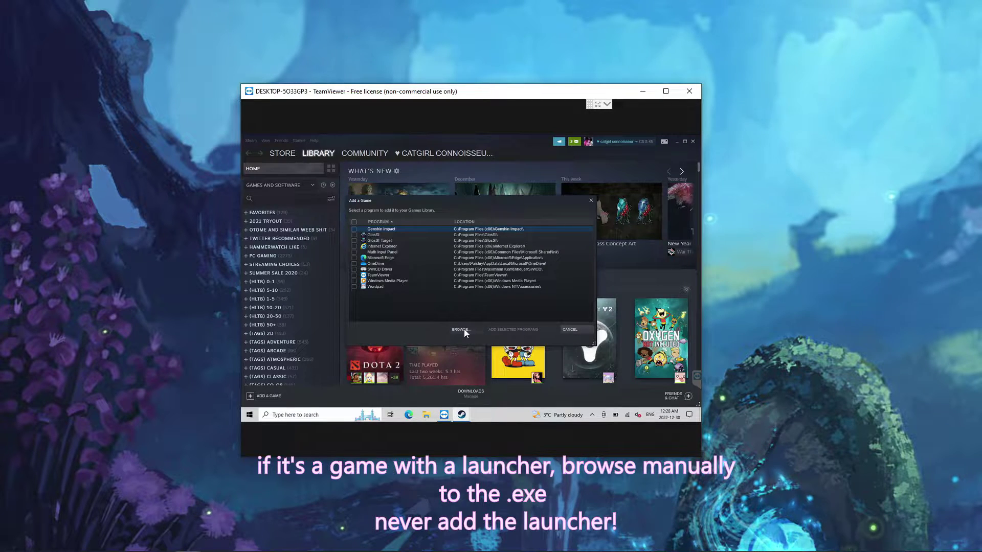
Step: Add GenshinImpact from C:\Program Files\Genshin Impact\Genshin Impact game as a non-Steam game
left_click(401, 148)
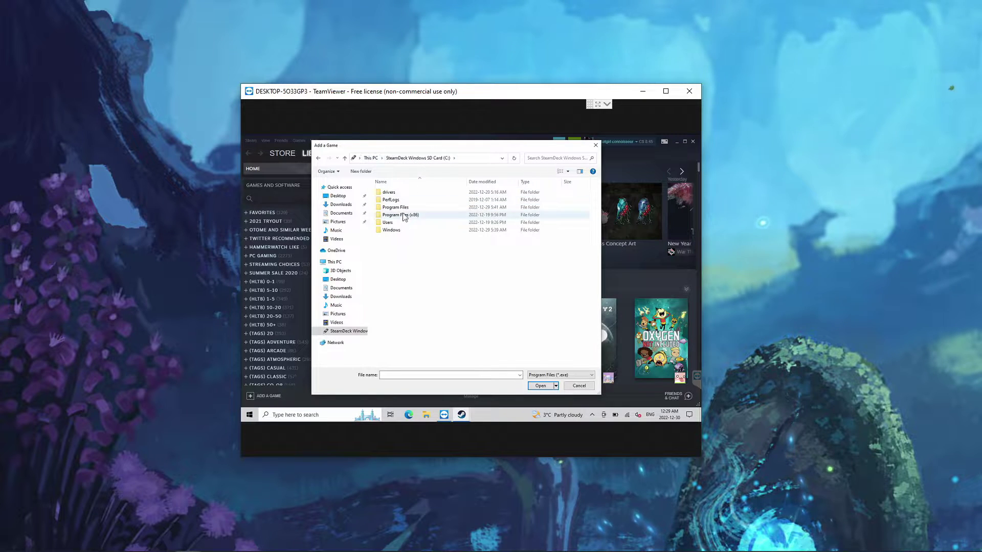
left_click(389, 160)
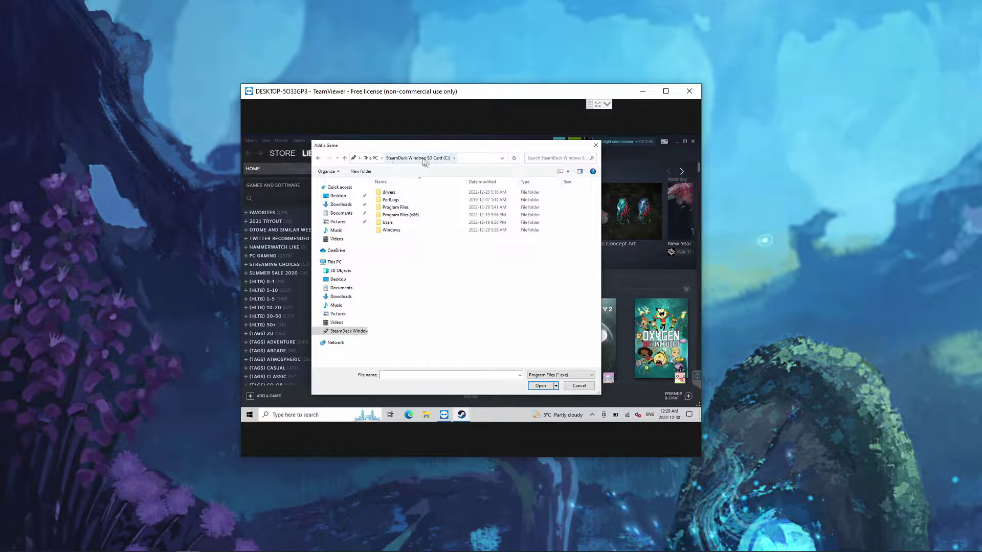
double_click(410, 208)
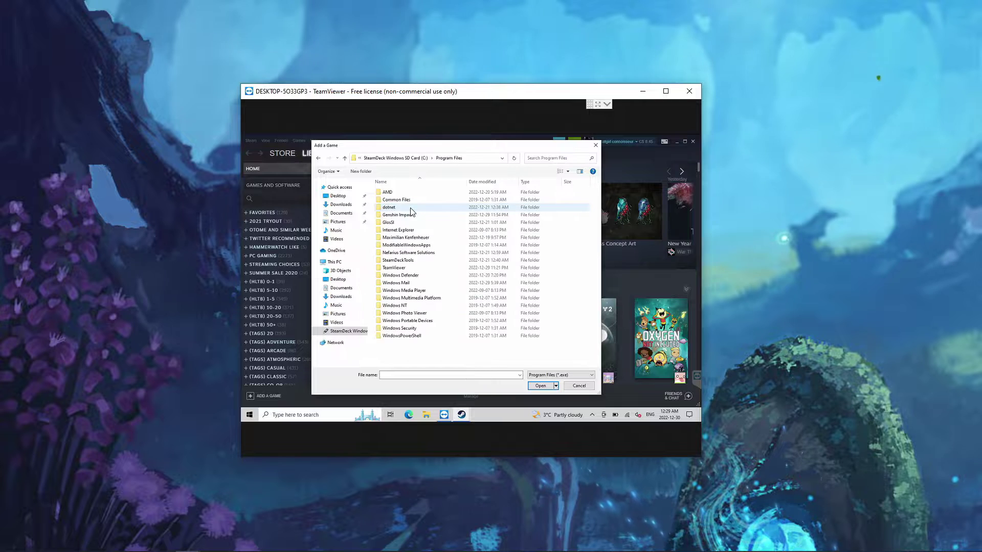
left_click(418, 217)
double_click(419, 217)
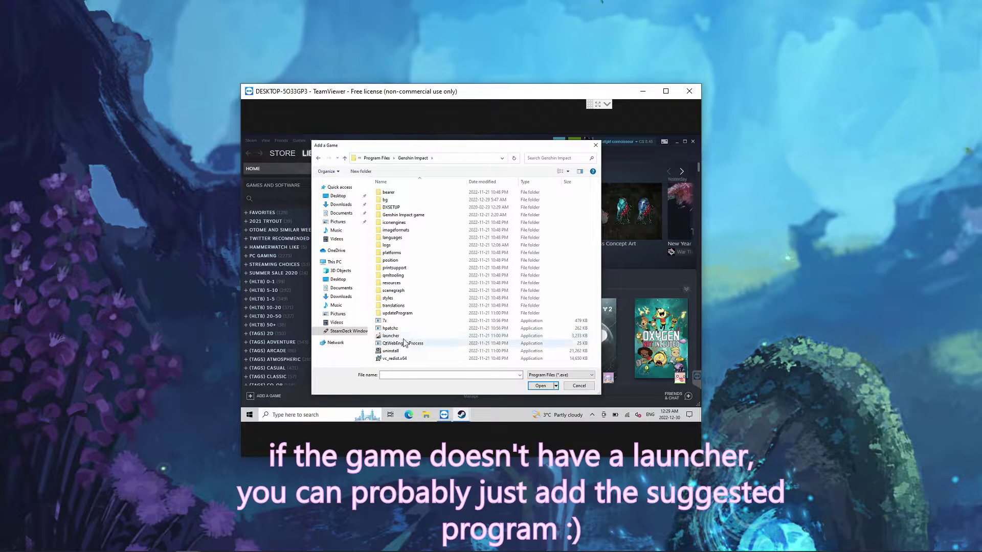
double_click(417, 216)
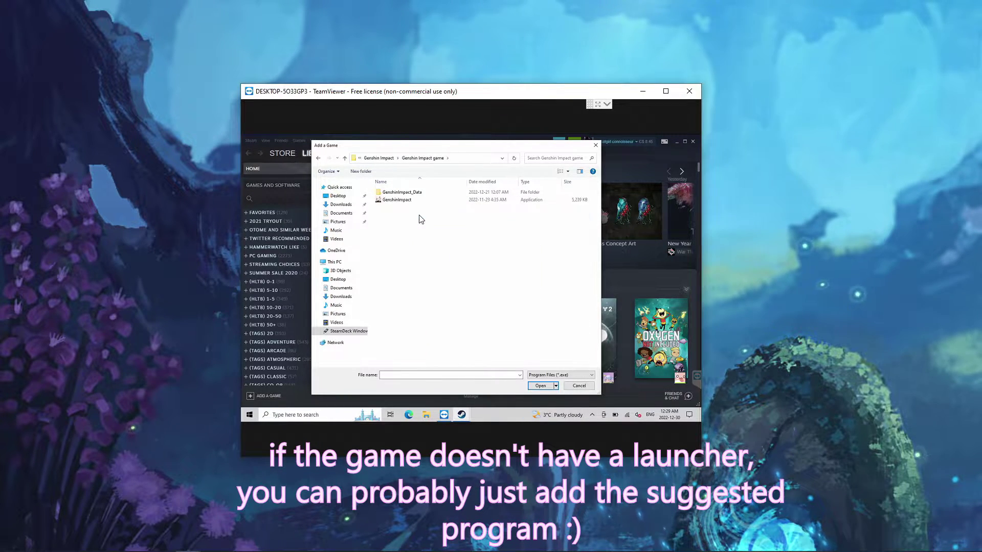
left_click(409, 205)
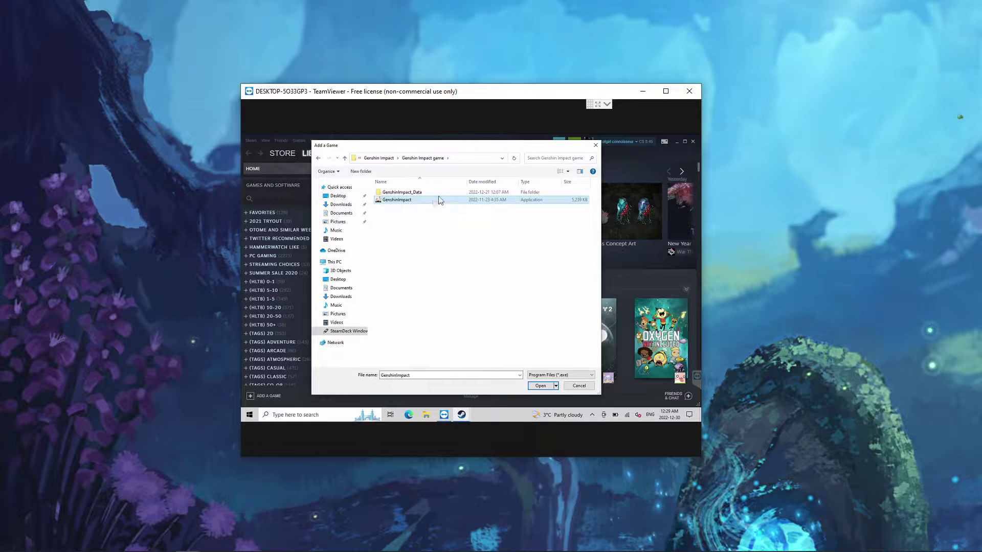
left_click(540, 385)
left_click(508, 330)
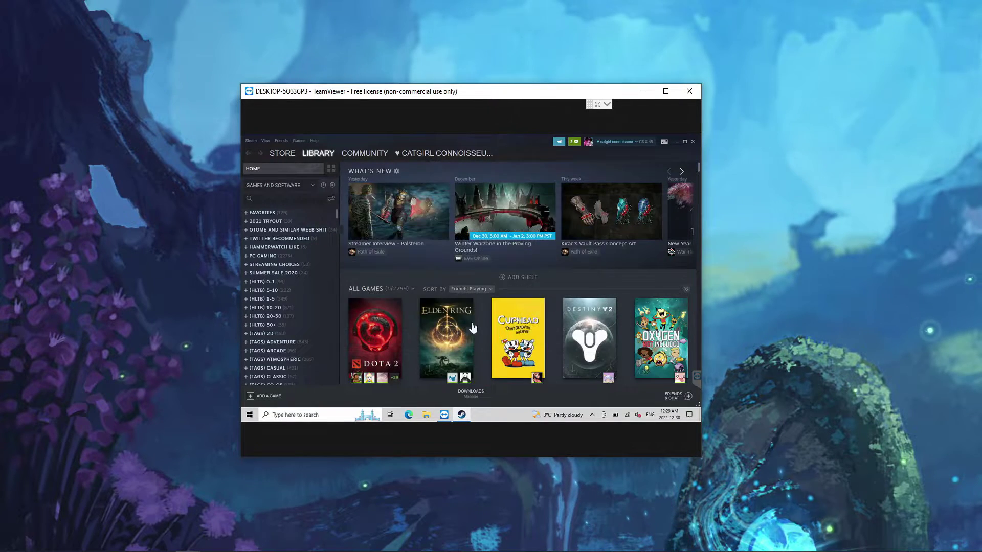
Step: Go from the GlosSI GitHub release page to the GlosSI downloads site
left_click(286, 200)
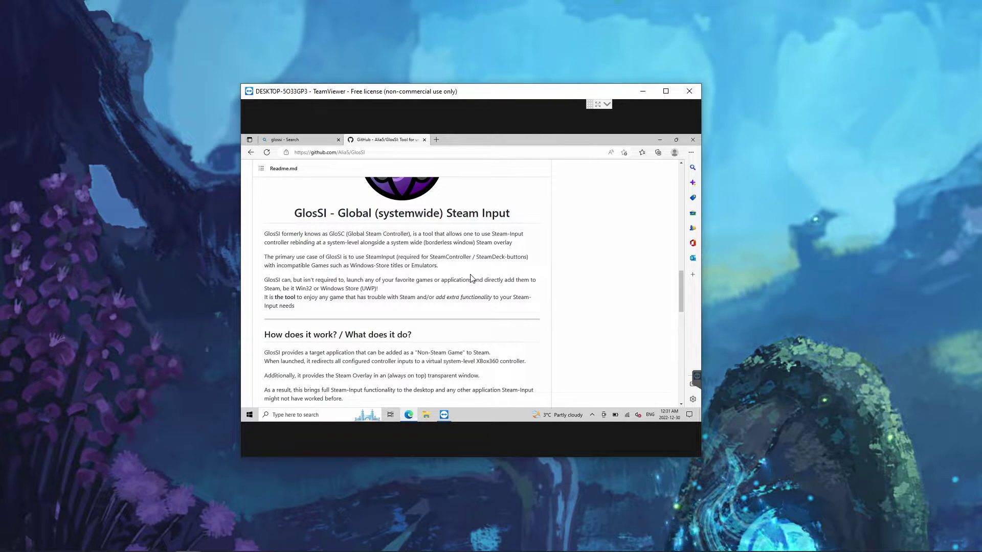
scroll(470, 278, "down", 4)
left_click(459, 268)
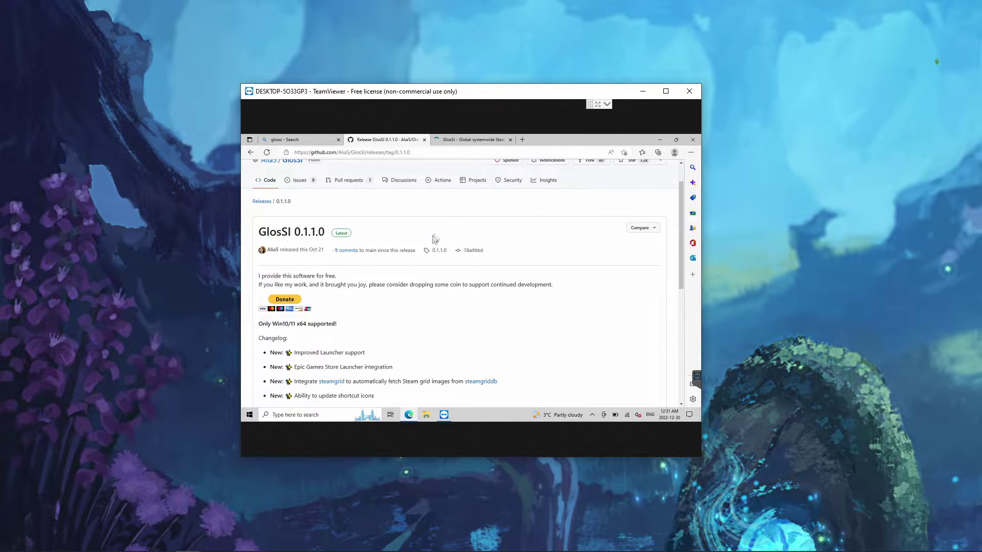
scroll(434, 239, "down", 5)
left_click(473, 140)
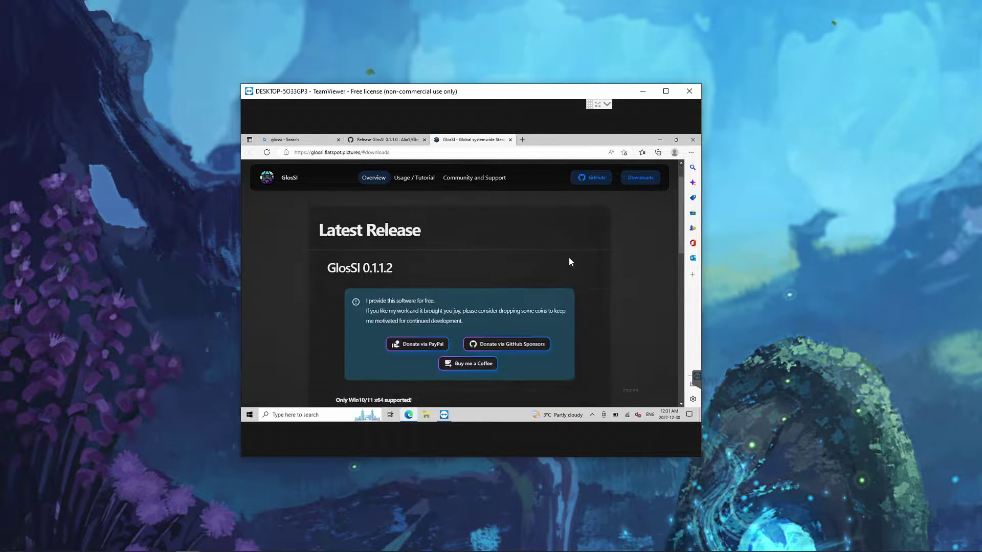
Step: Download GlosSI-Installer-0.1.1.2.exe and run it, allowing it to make changes
left_click(495, 311)
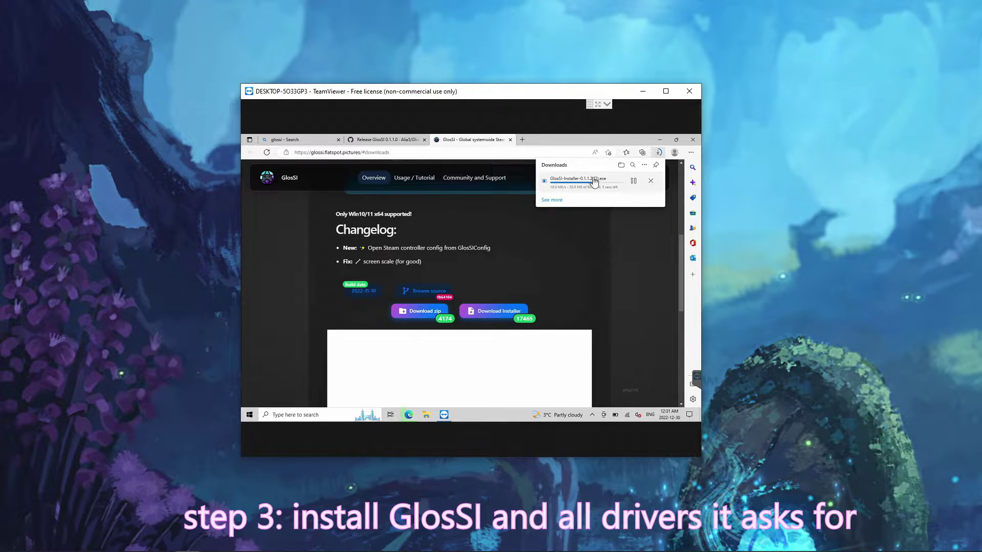
left_click(578, 179)
left_click(432, 325)
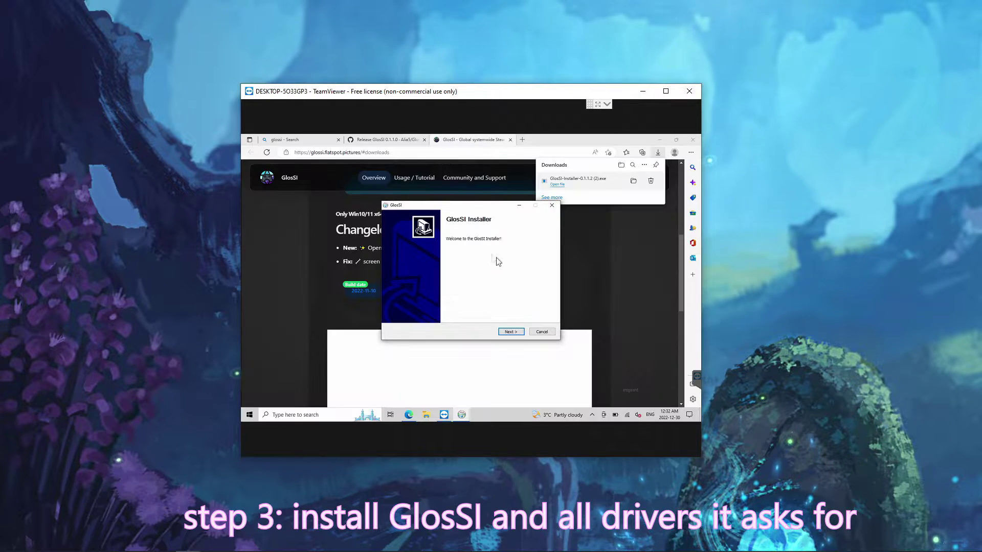
Step: Install GlosSI, accepting the licence, all components and the default install location
left_click(511, 331)
left_click(511, 331)
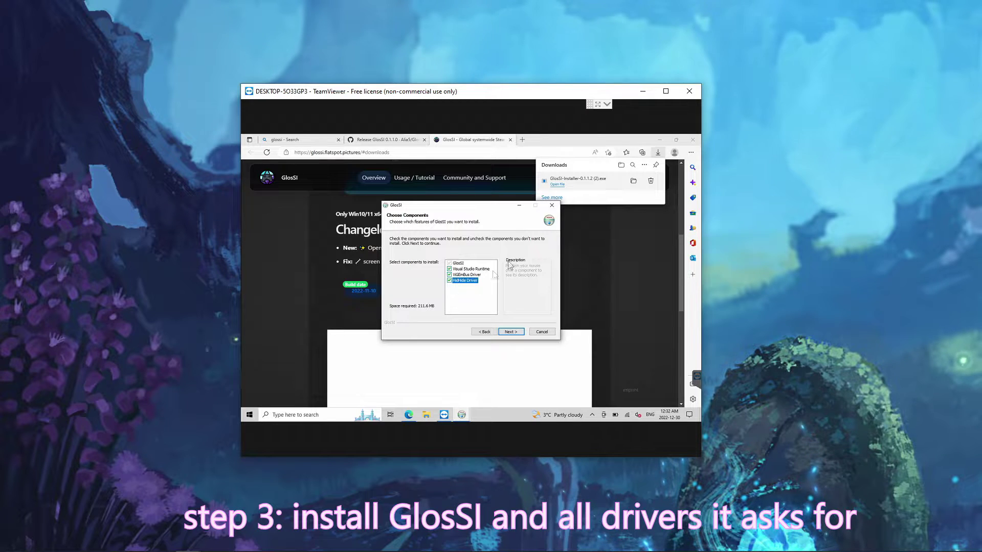
left_click(511, 332)
left_click(511, 331)
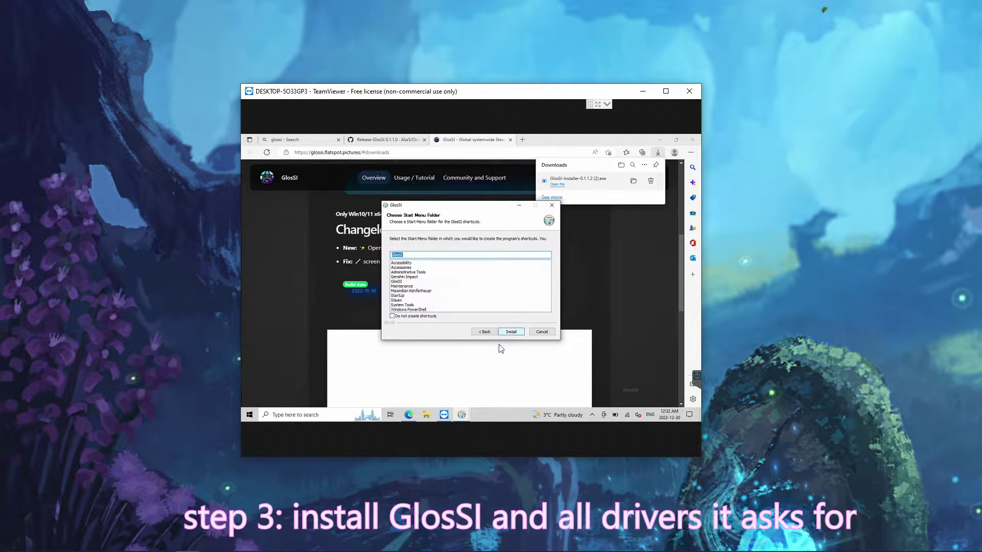
left_click(511, 332)
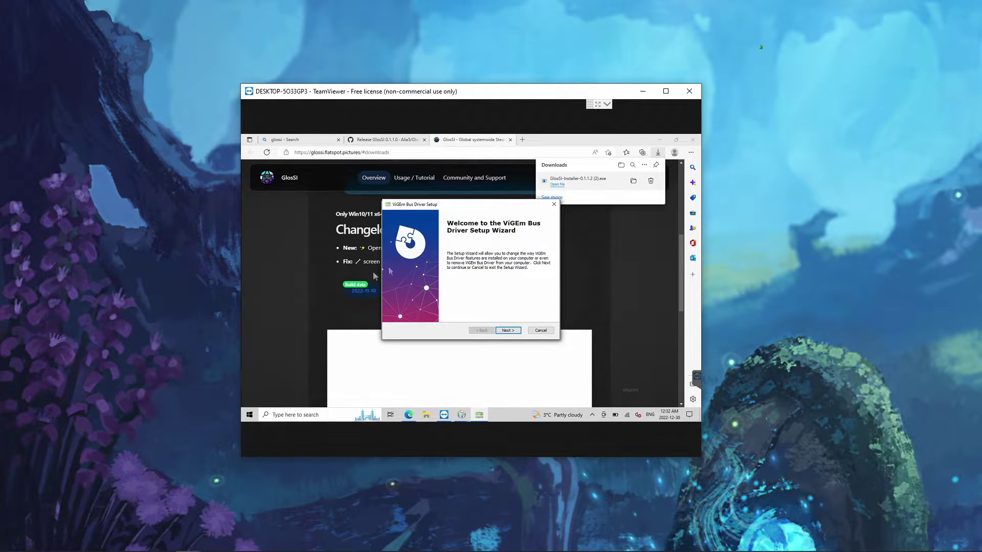
Step: Cancel the ViGEm Bus Driver setup since the driver is already installed
left_click(513, 333)
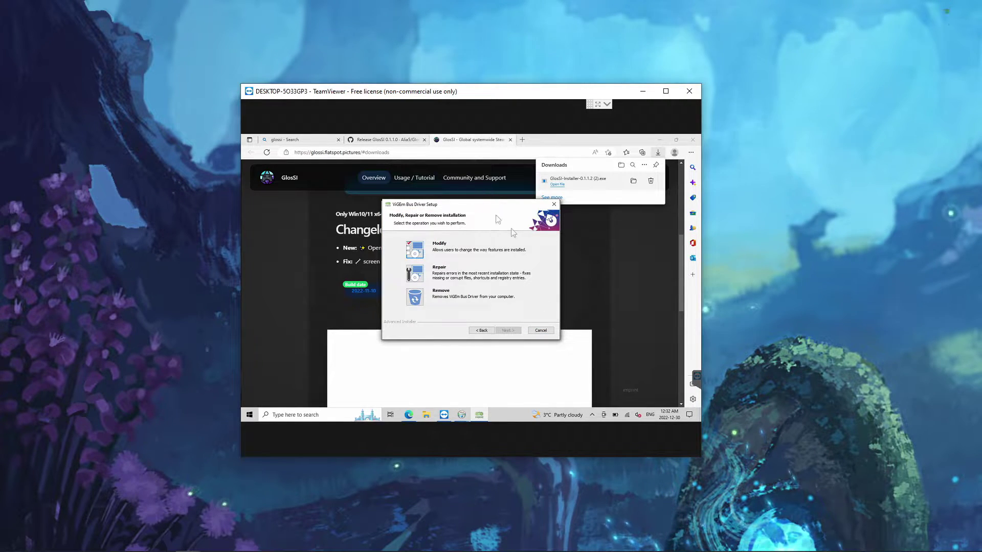
left_click(550, 331)
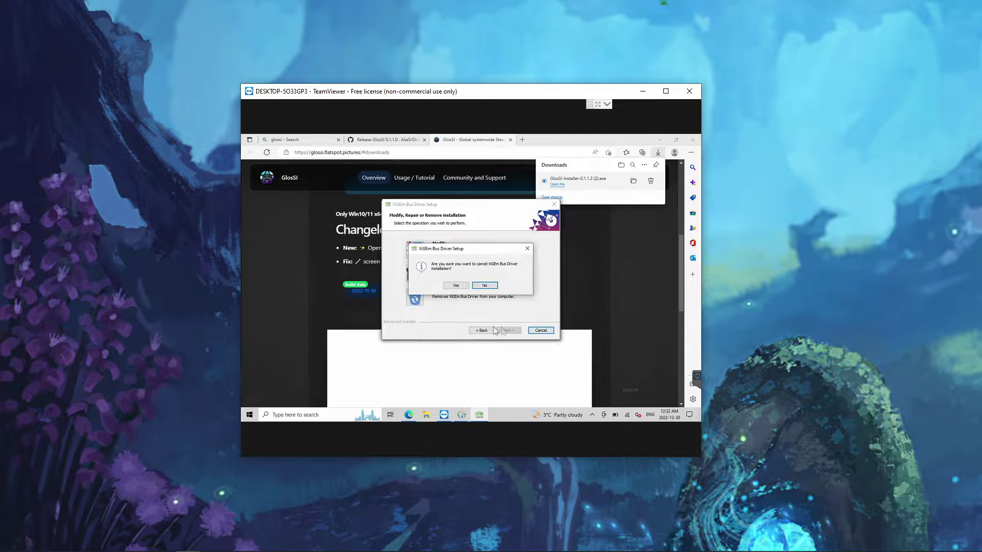
left_click(455, 286)
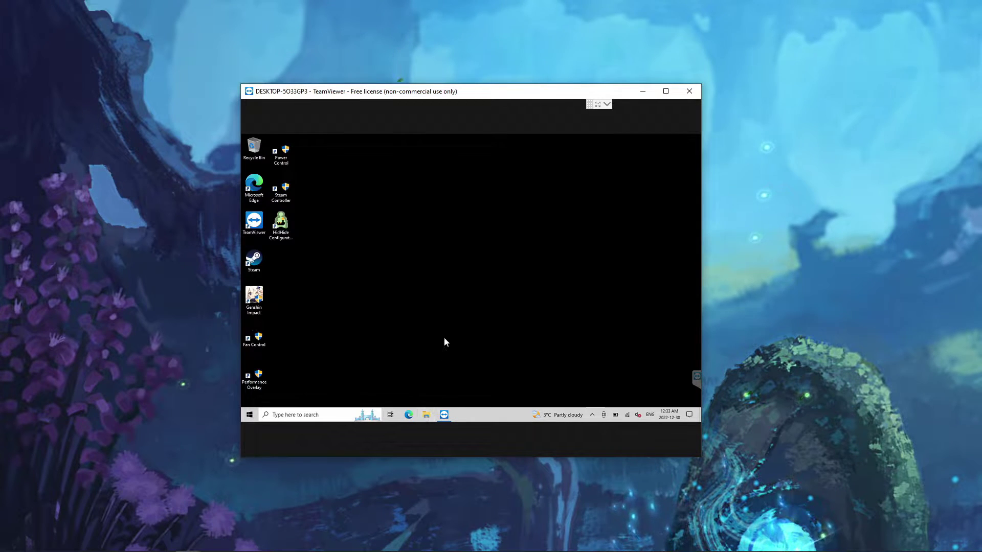
Step: In File Explorer, go to C:\Program Files\GlosSI and launch GlosSIConfig
key("super+e")
scroll(381, 343, "down", 1)
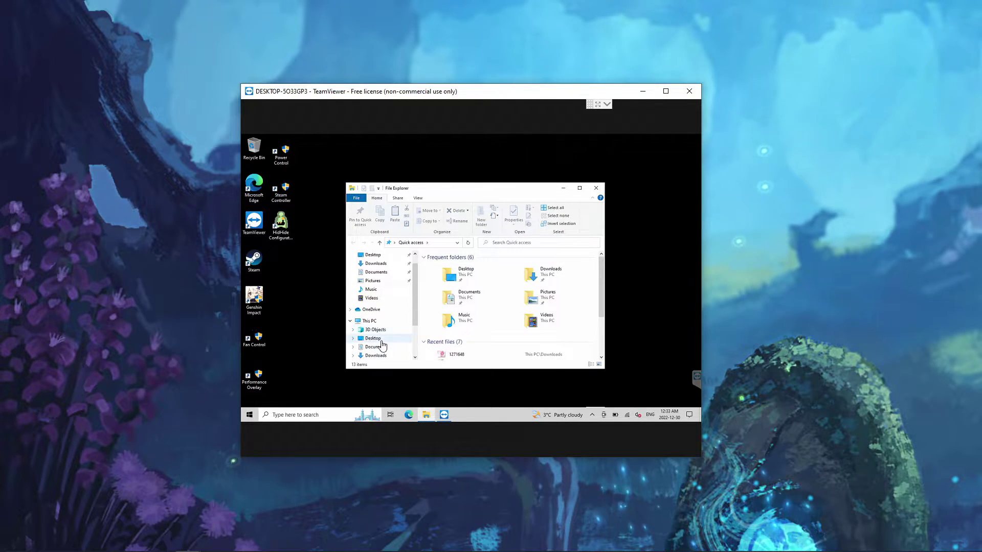
scroll(381, 343, "down", 2)
left_click(376, 309)
left_click(391, 240)
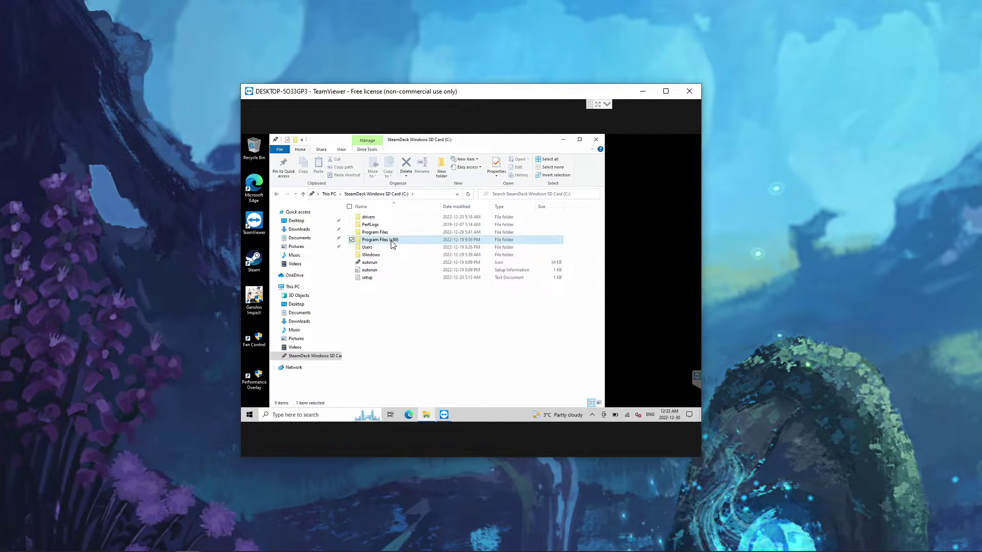
double_click(375, 233)
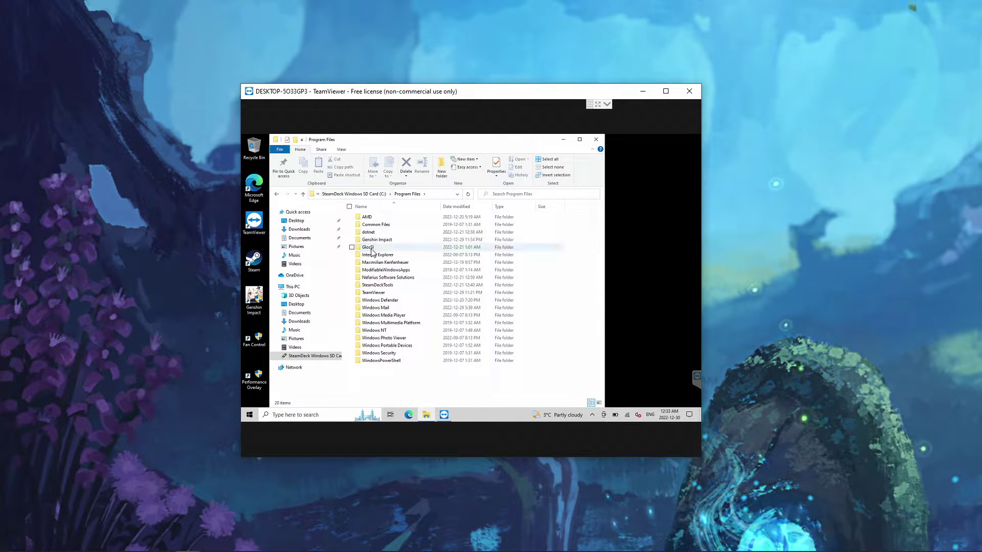
double_click(368, 248)
scroll(604, 269, "down", 3)
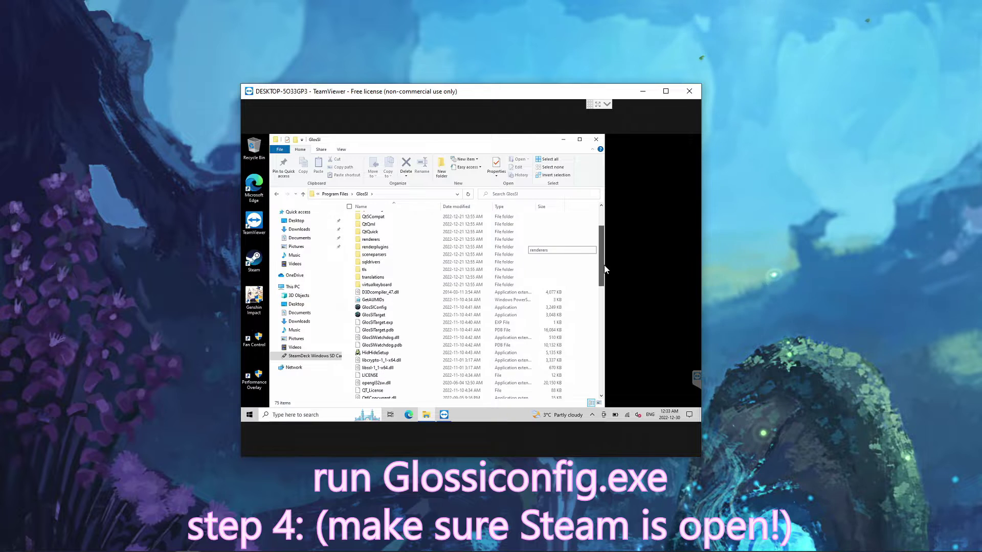
left_click(398, 306)
scroll(370, 358, "down", 6)
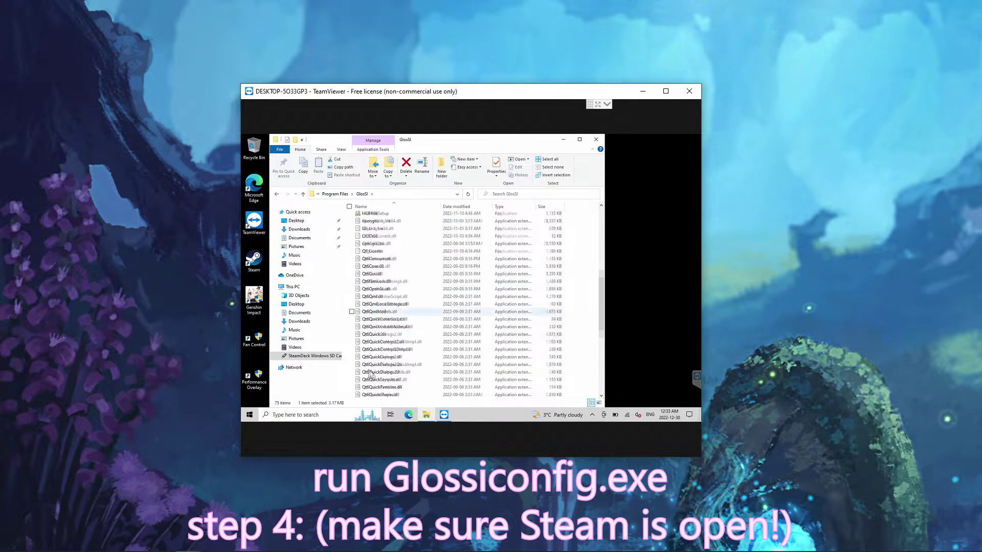
scroll(370, 368, "up", 5)
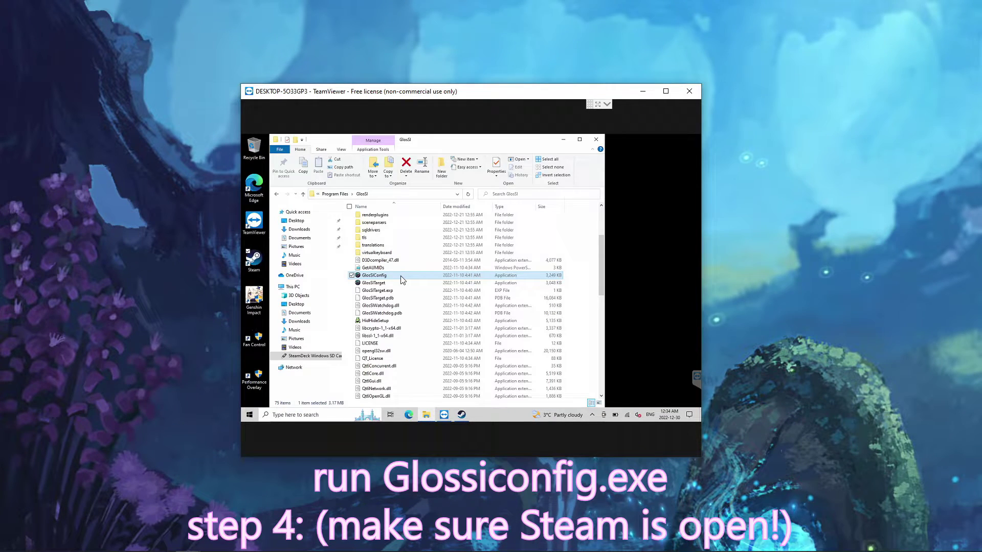
double_click(402, 278)
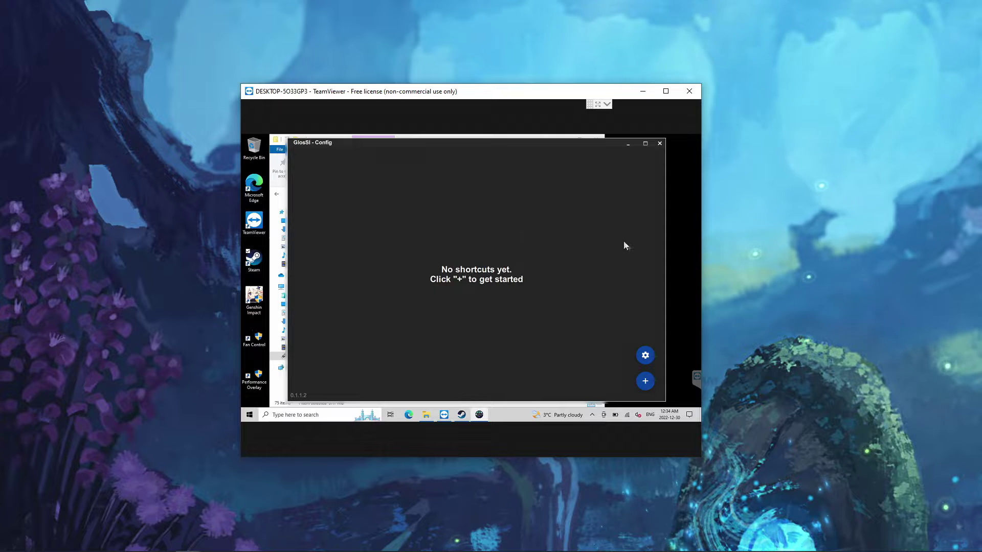
Step: Open GlosSI's global settings page and cancel out without changes, twice
left_click(645, 355)
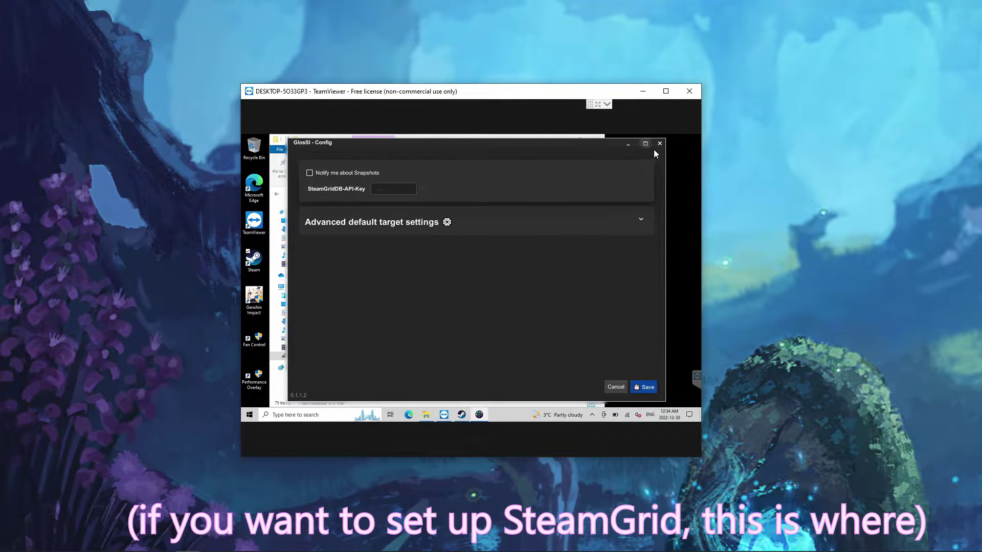
left_click(612, 384)
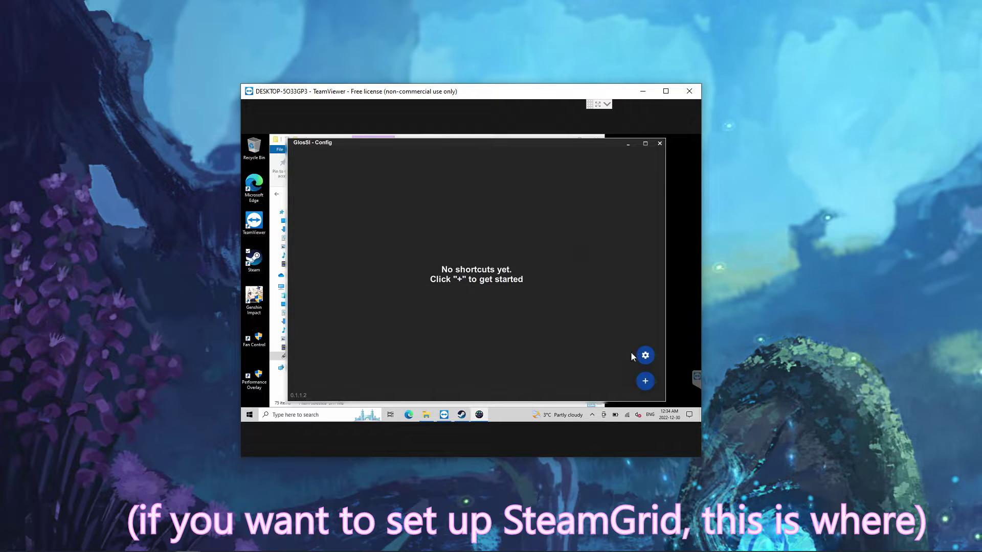
left_click(644, 356)
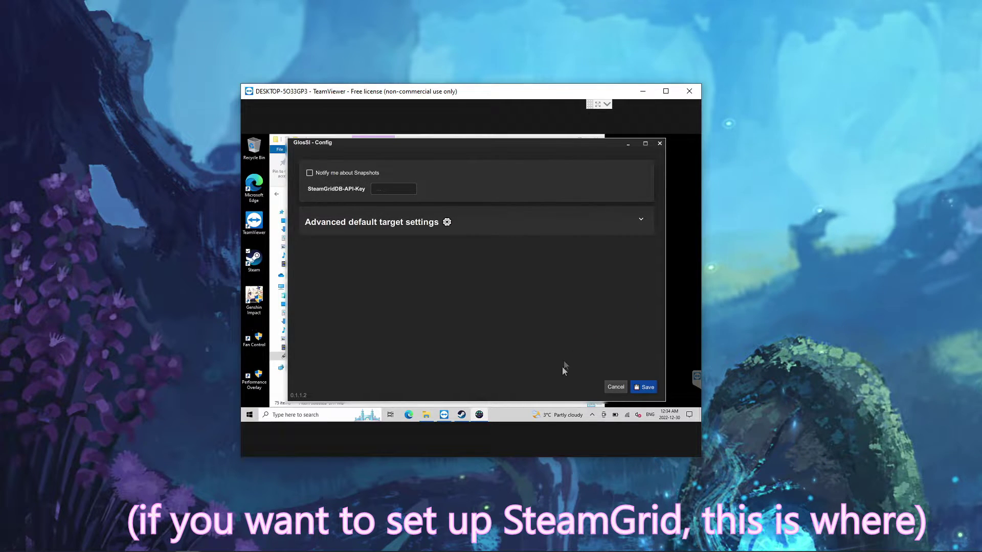
left_click(615, 389)
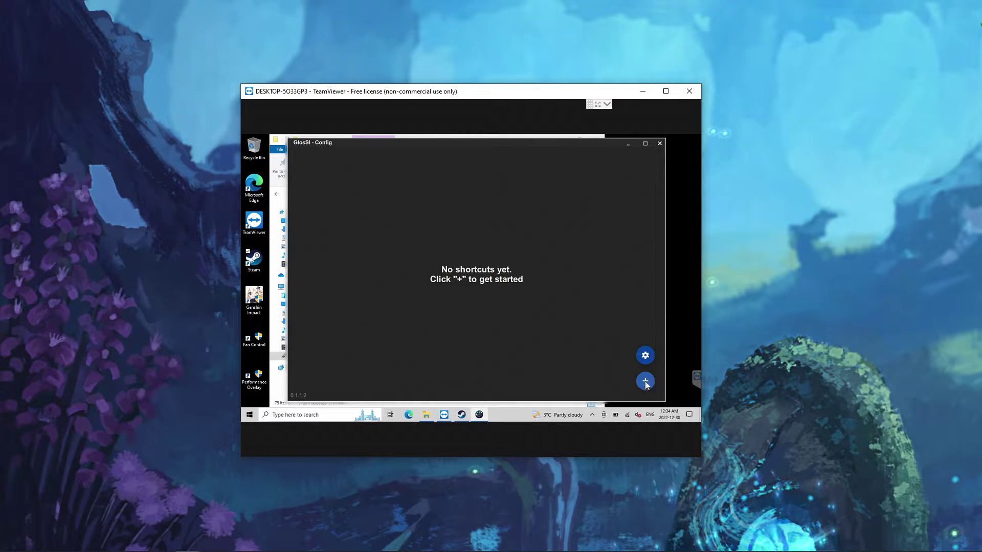
Step: Create a Win32 Program shortcut pointing to Program Files\Genshin Impact\Genshin Impact game\GenshinImpact.exe
left_click(645, 382)
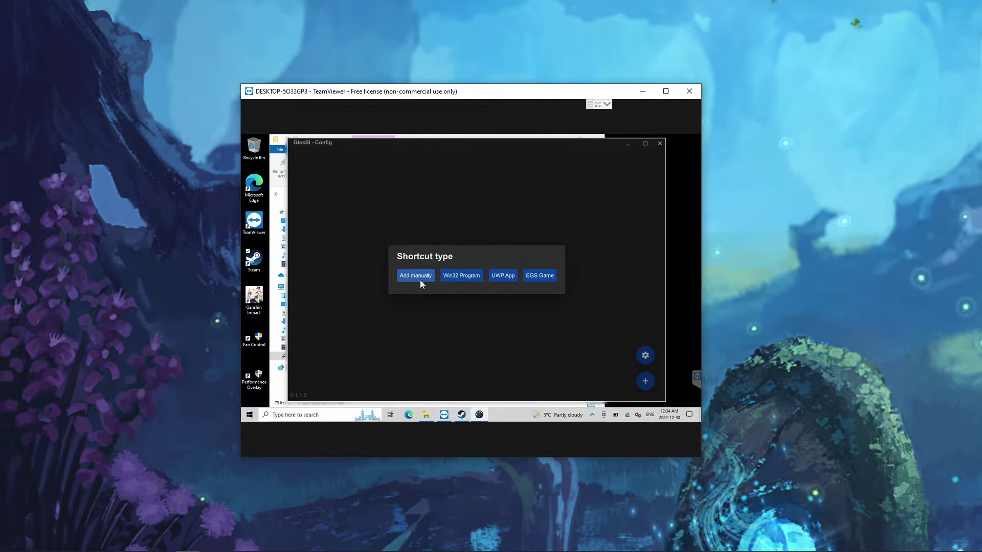
left_click(463, 277)
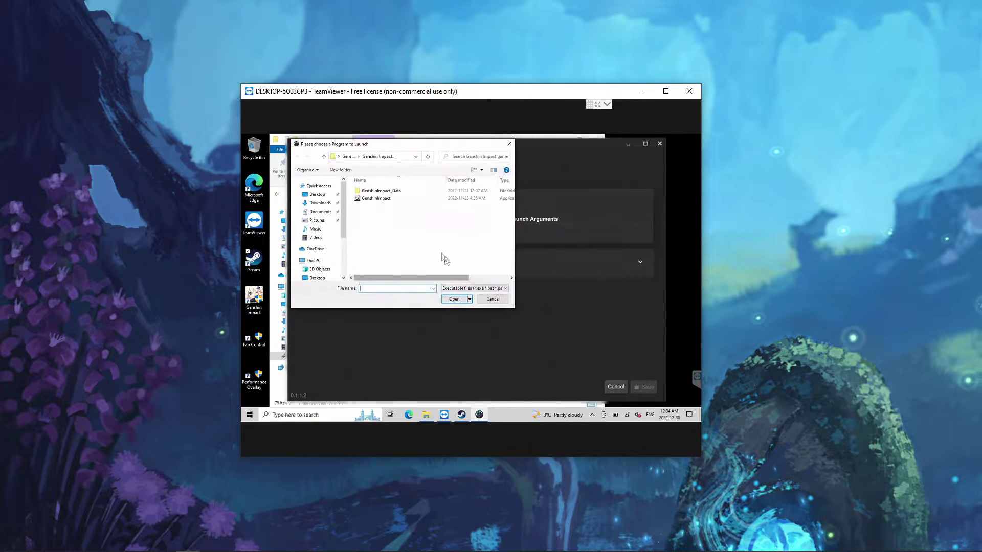
left_click(351, 153)
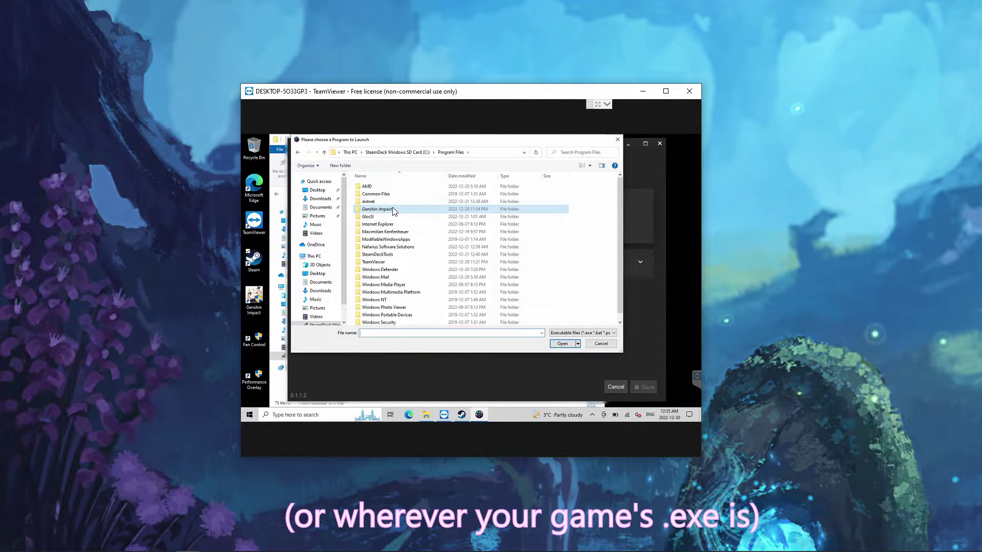
double_click(377, 210)
scroll(377, 303, "down", 2)
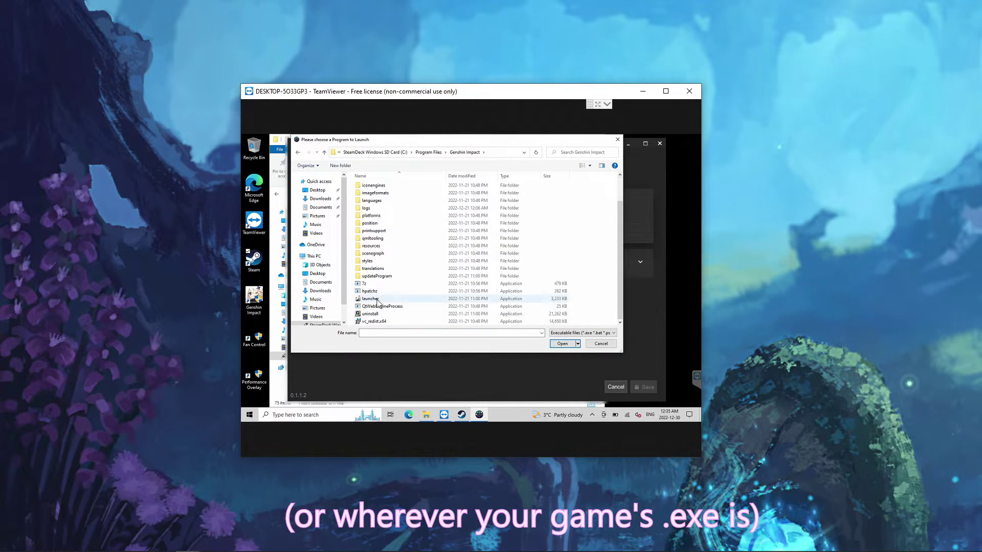
scroll(382, 299, "up", 2)
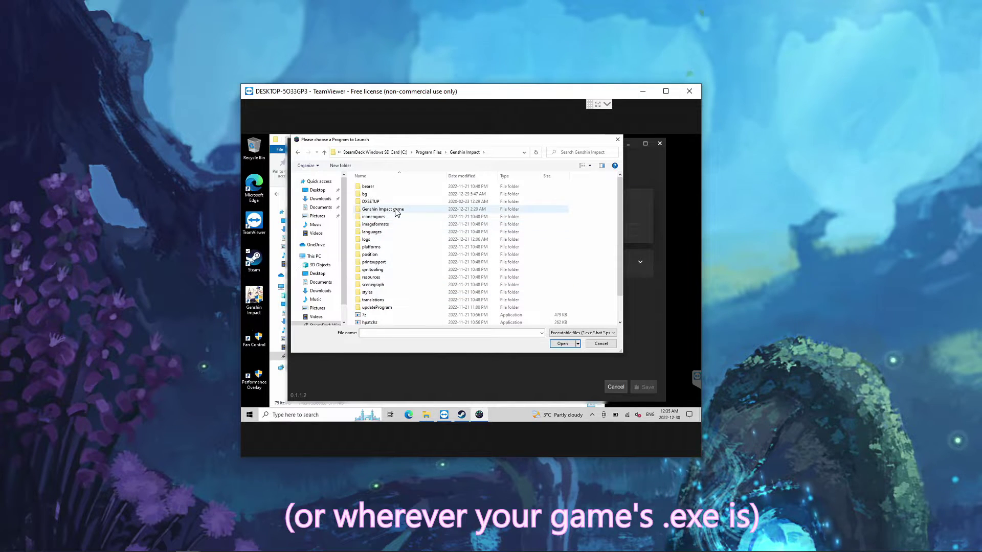
double_click(397, 209)
left_click(376, 194)
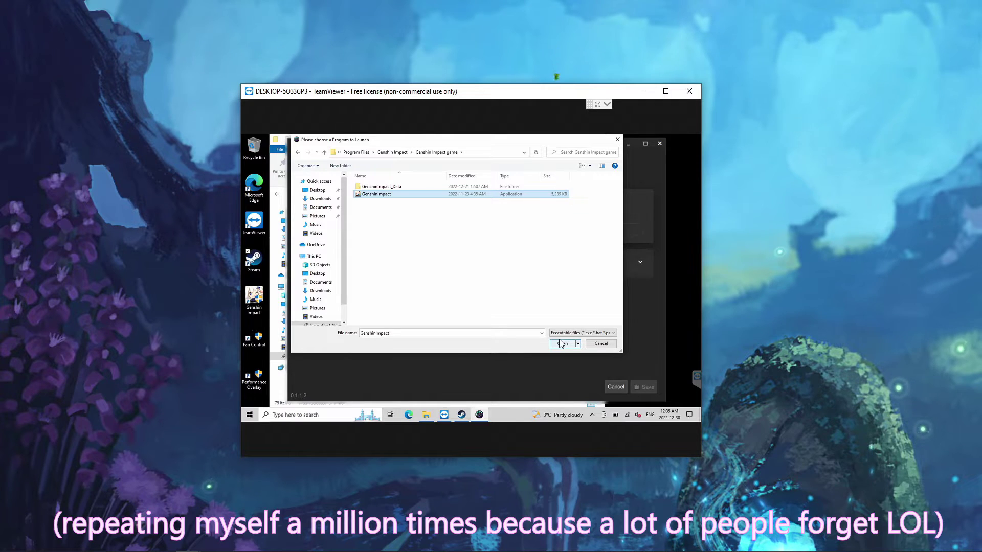
left_click(561, 344)
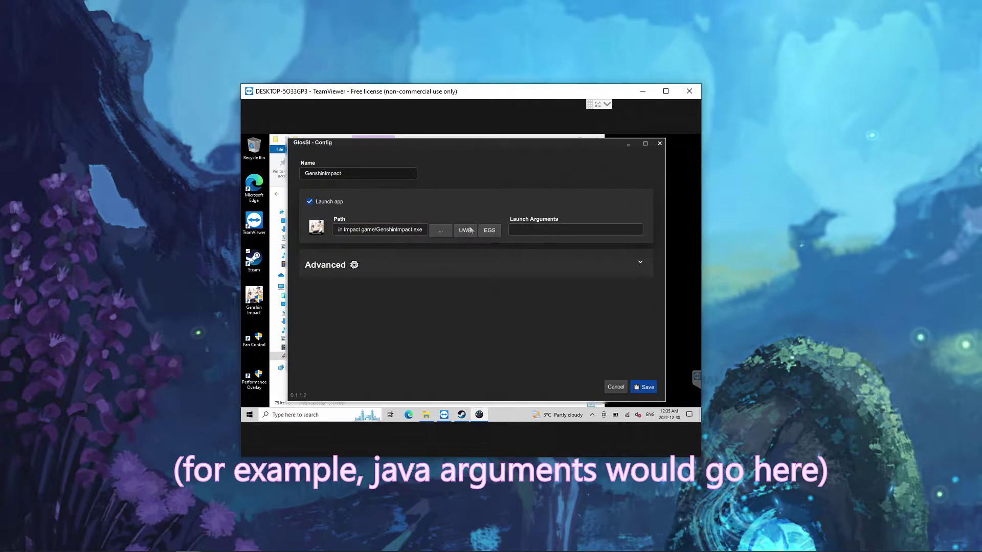
Step: Set the advanced Max. emulated controllers to 1 and save the GenshinImpact shortcut
left_click(592, 271)
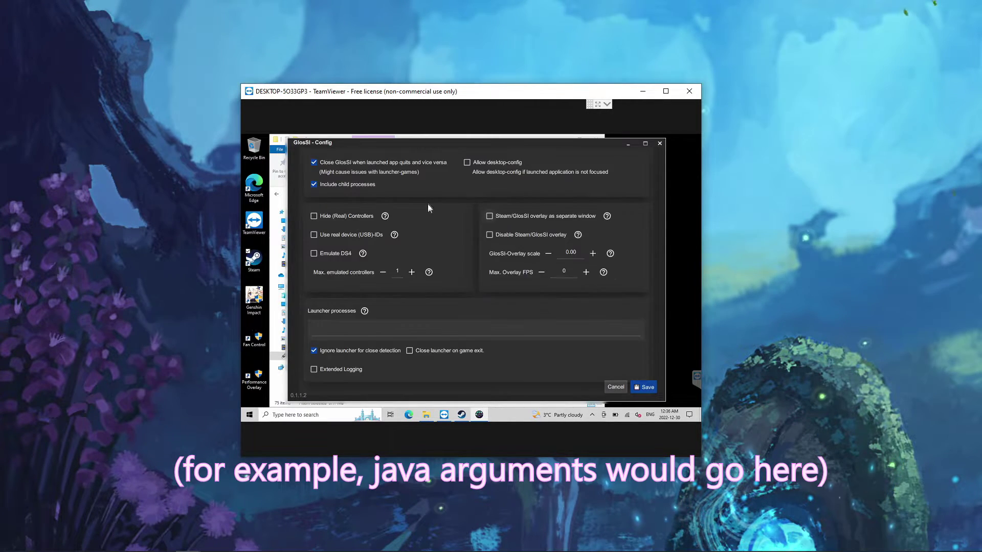
scroll(372, 250, "up", 2)
scroll(337, 253, "down", 3)
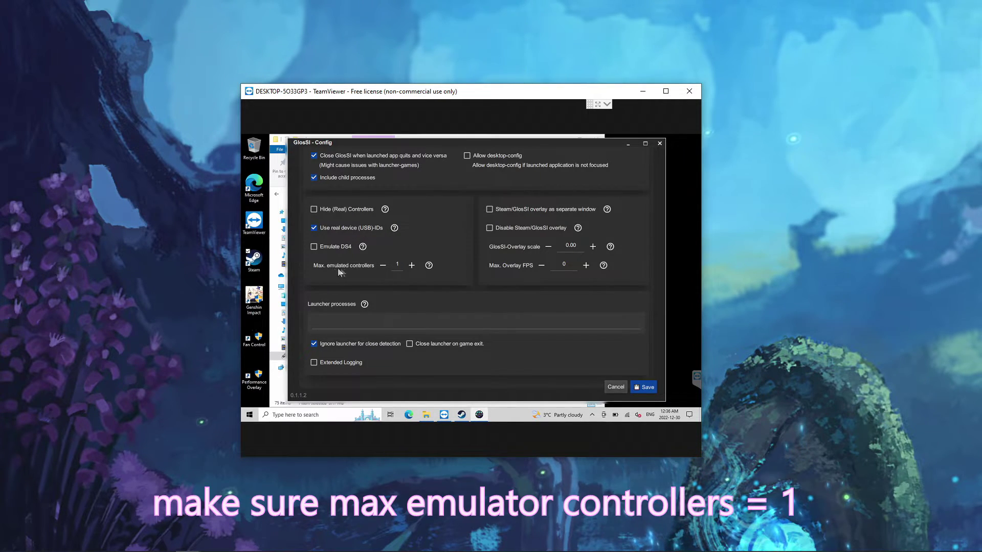
left_click(412, 266)
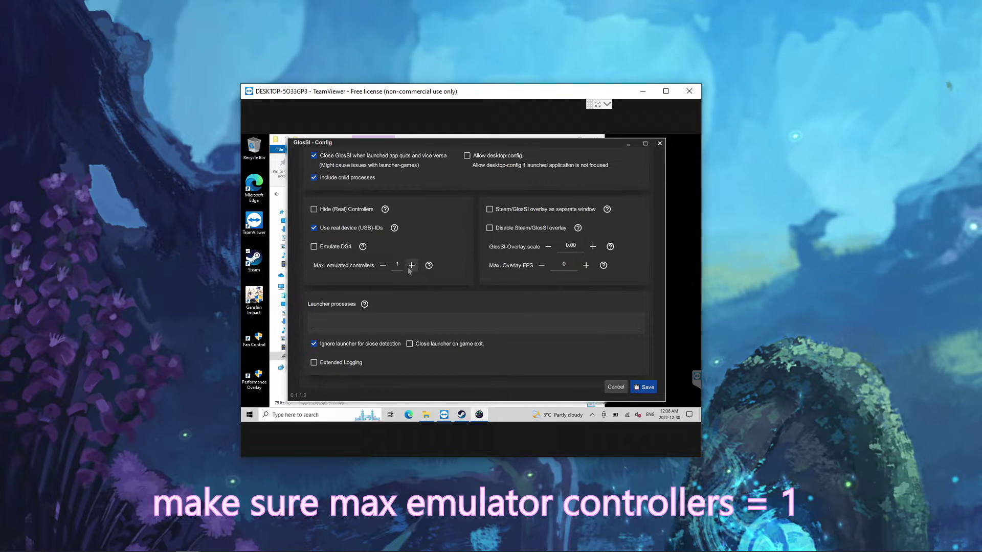
left_click(383, 267)
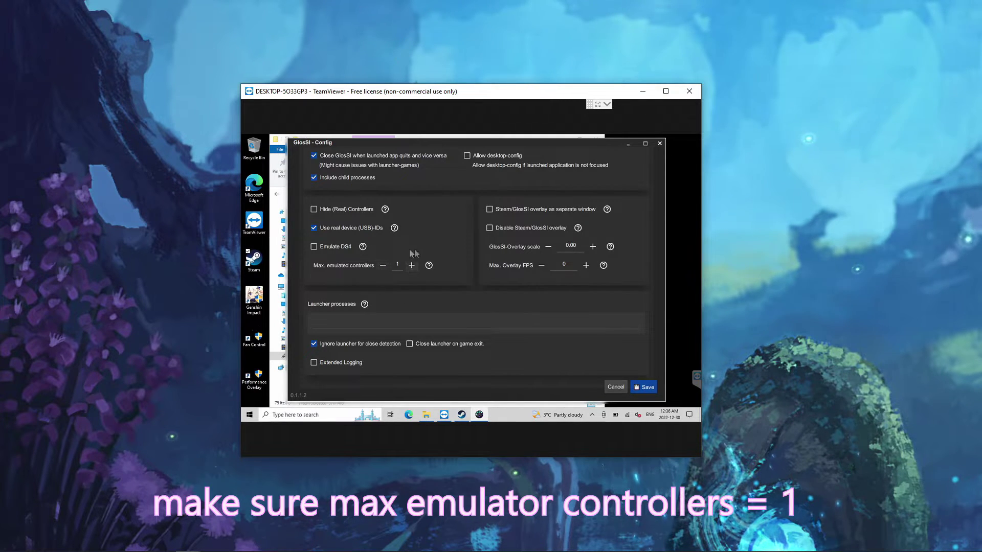
left_click(644, 387)
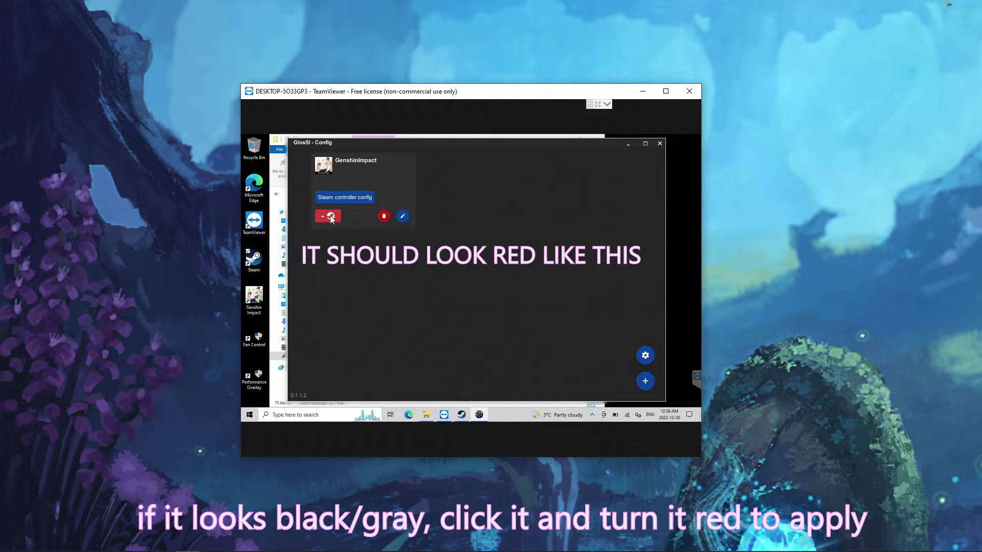
Step: Toggle the GenshinImpact shortcut out of and back into Steam, acknowledging the shortcuts-changed notice
left_click(331, 216)
left_click(538, 280)
left_click(331, 215)
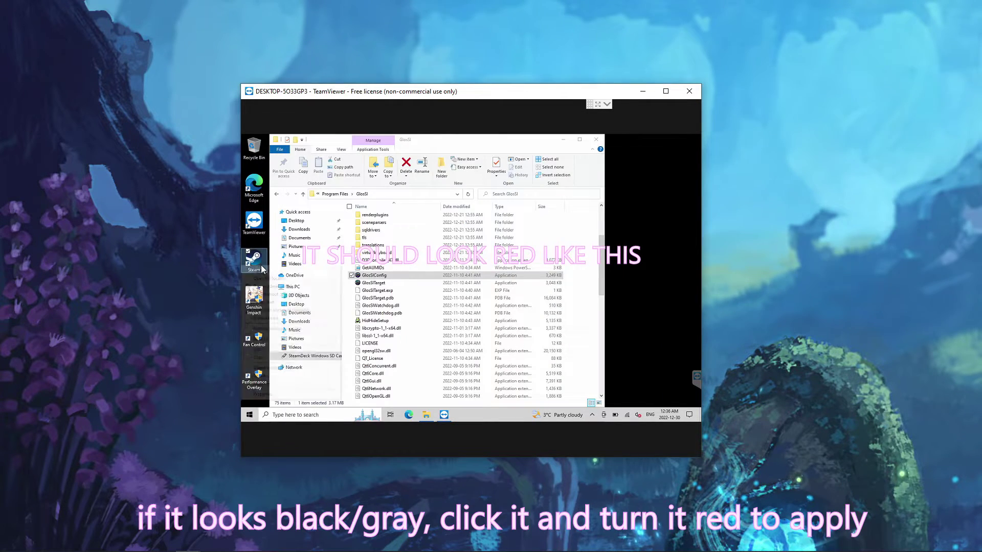
right_click(253, 260)
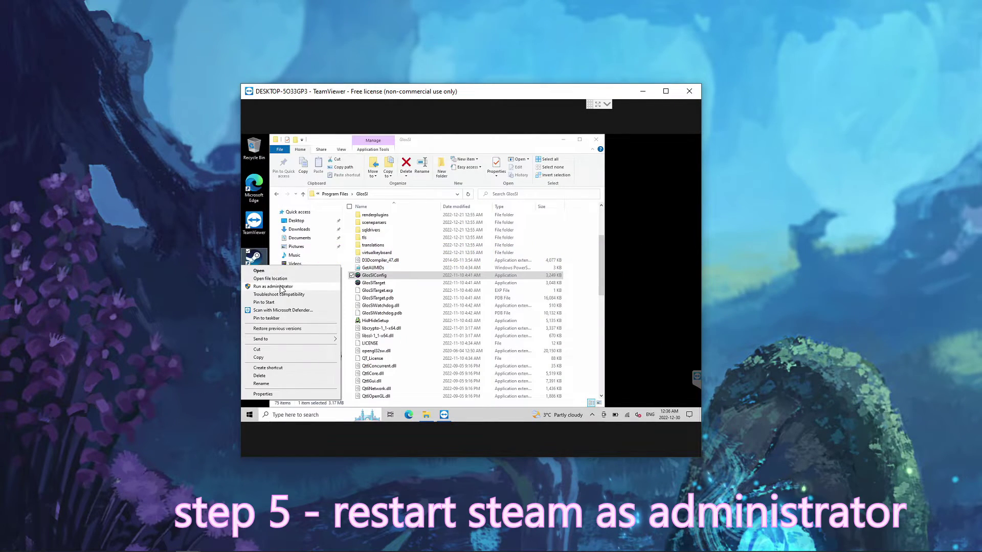
Step: Restart Steam as administrator, search the library for 'genshin', and launch GenshinImpact
left_click(443, 324)
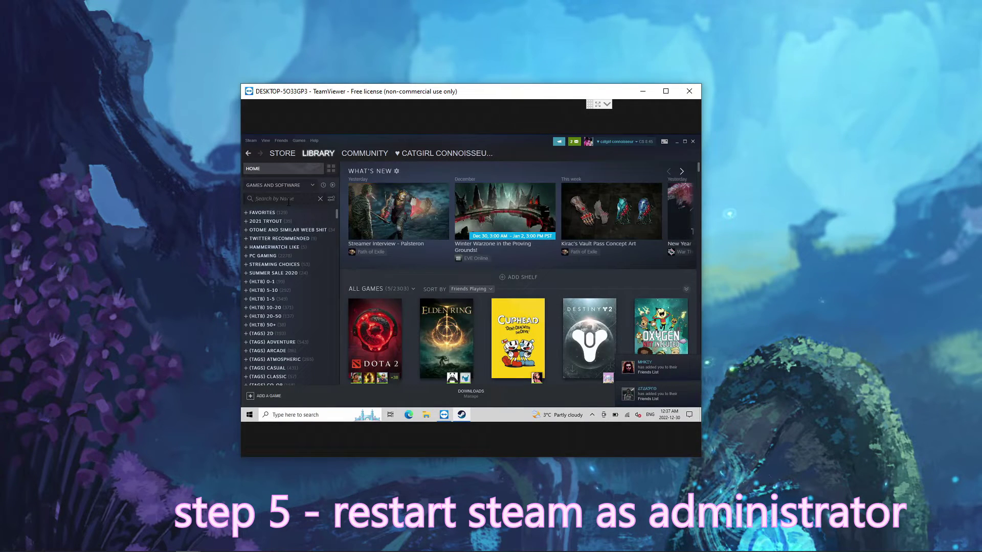
left_click(289, 200)
type("genshin")
left_click(286, 220)
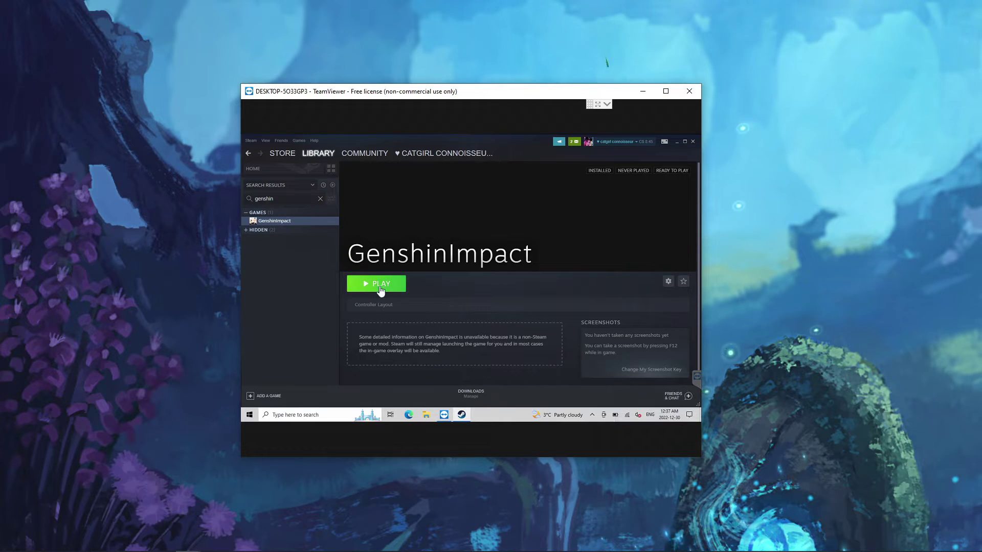
left_click(384, 288)
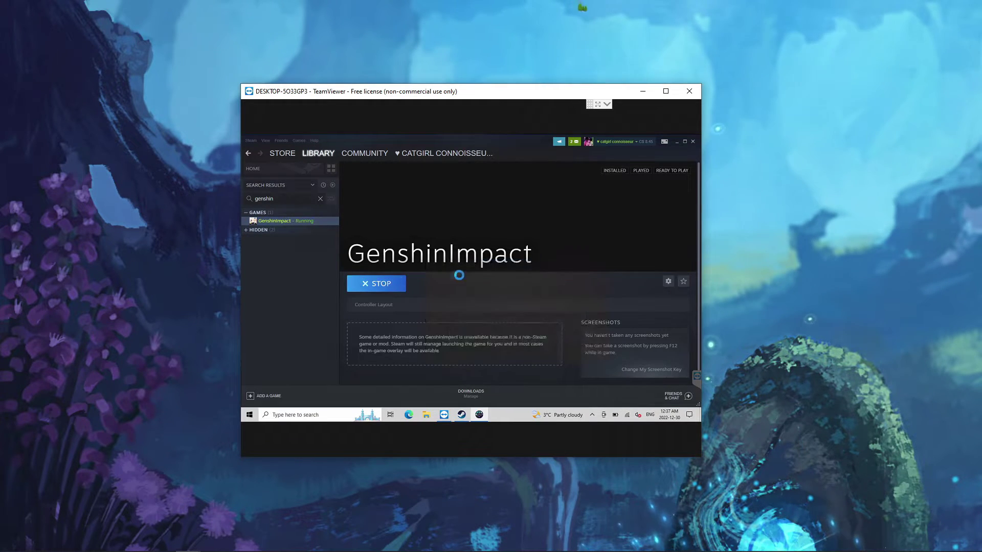